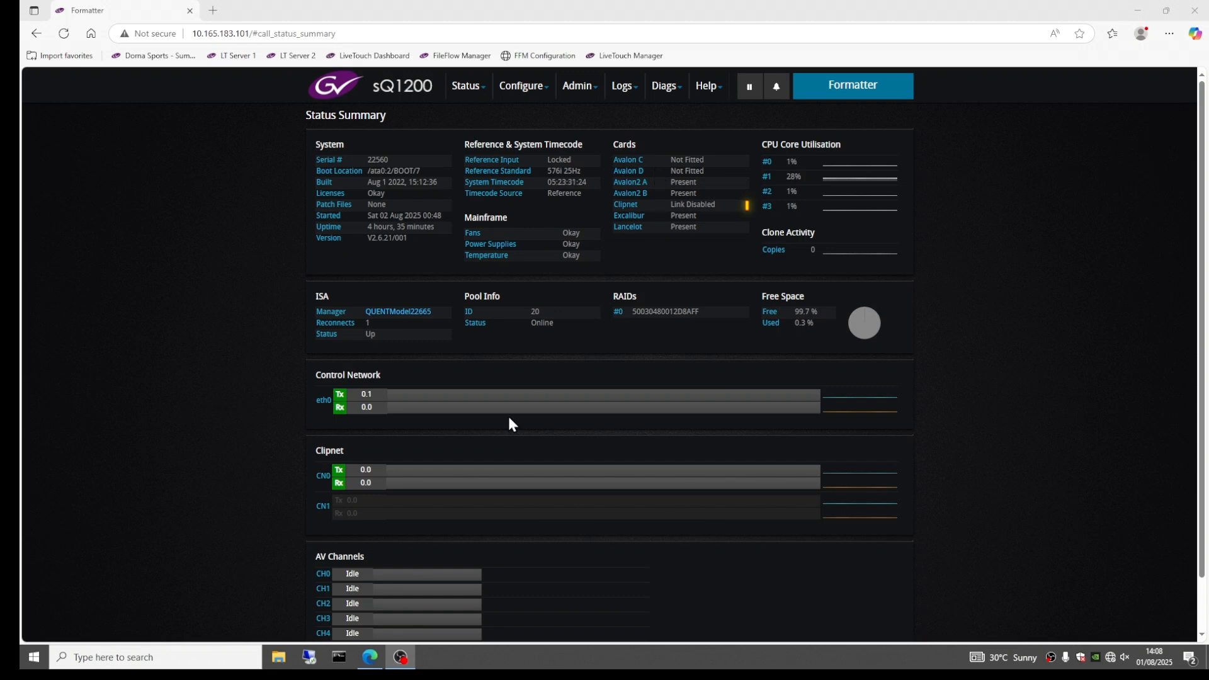
Review the status summary down to the AV channels and open the Components Fitted status page.
scroll(399, 402, "down", 1)
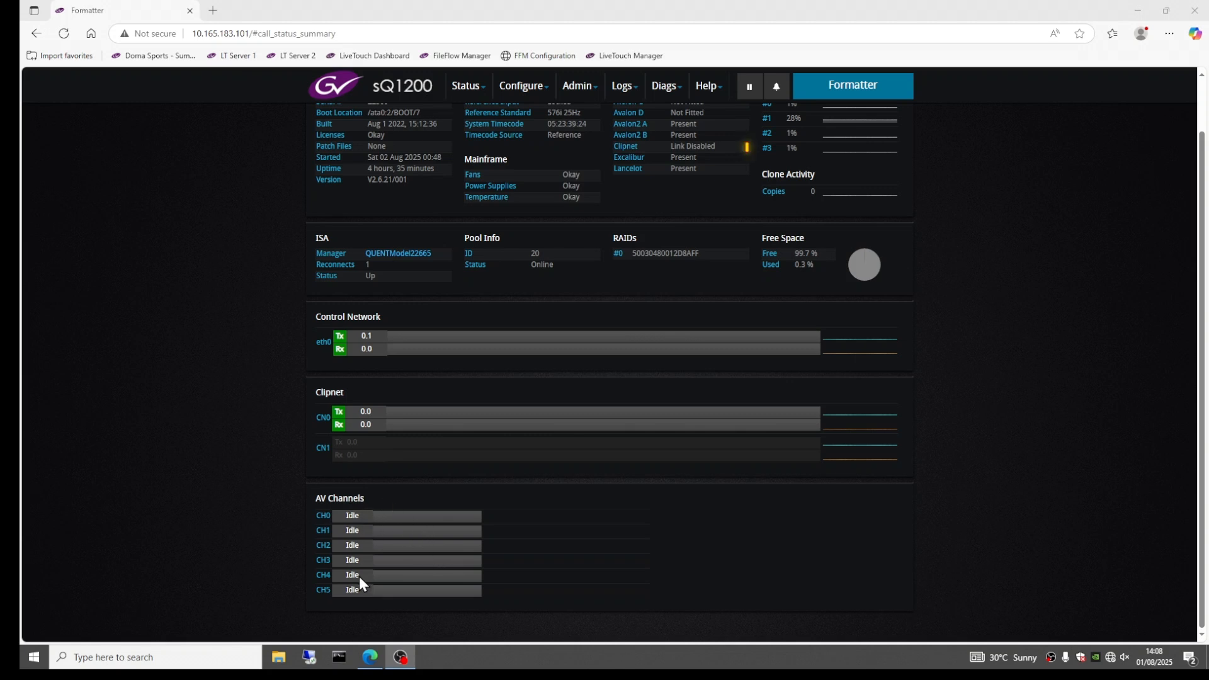
scroll(524, 530, "up", 1)
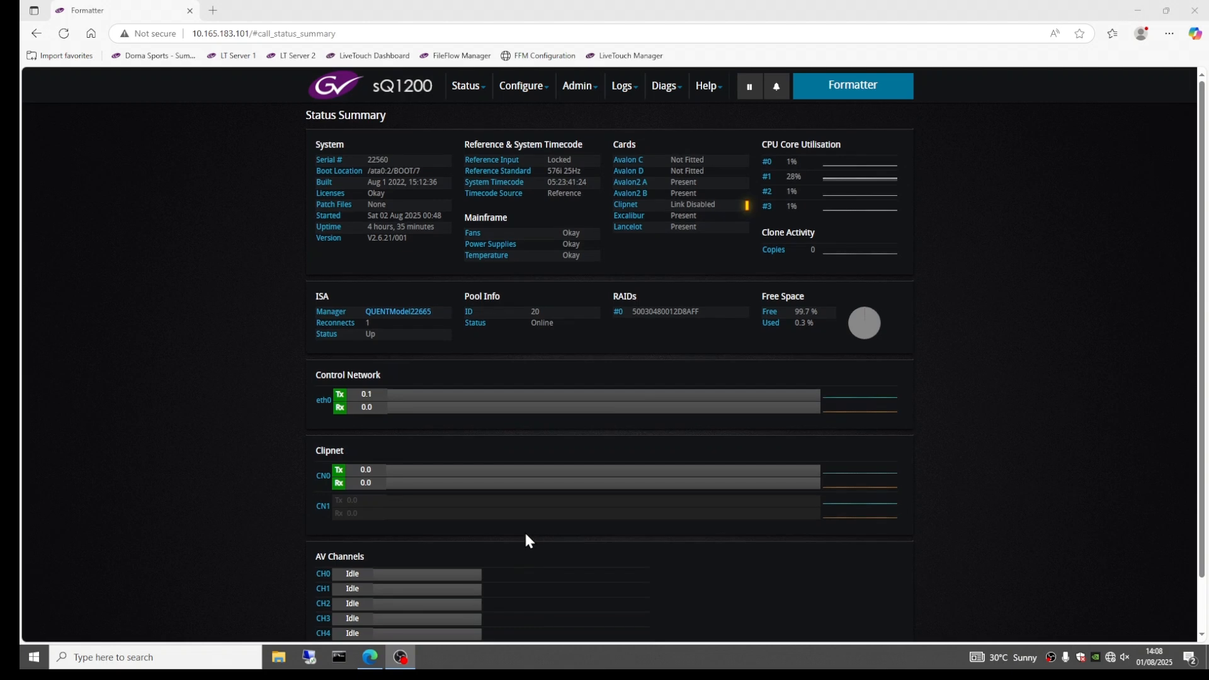
left_click(468, 87)
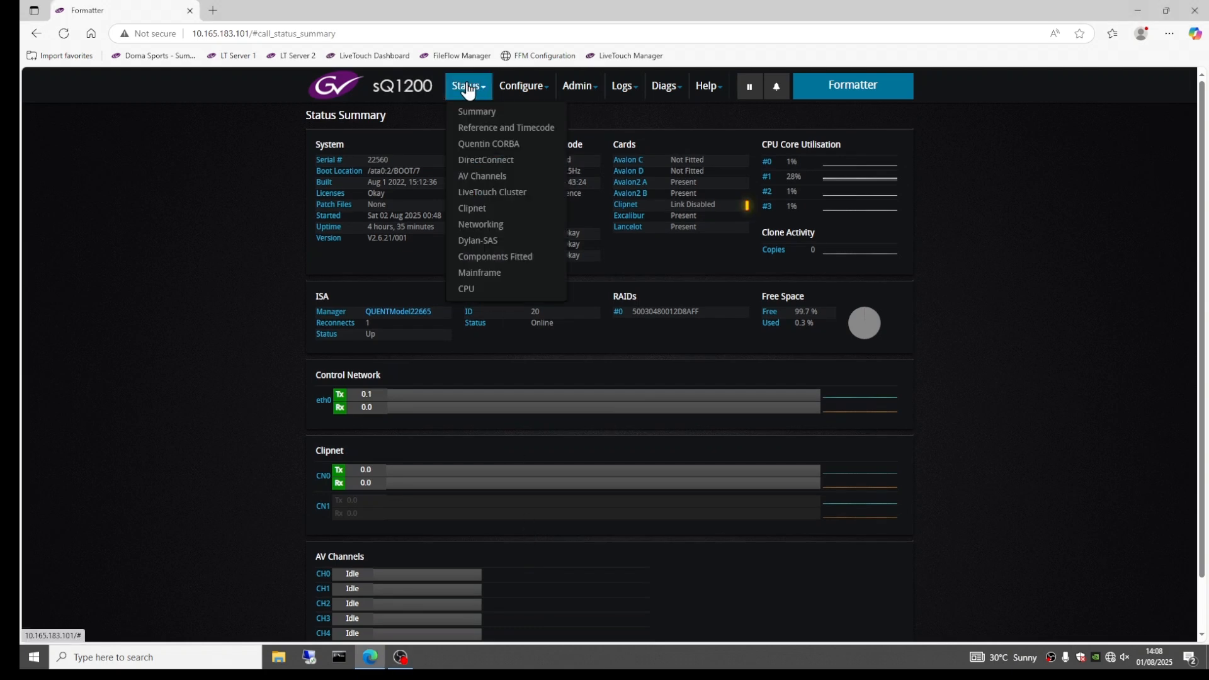
left_click(486, 265)
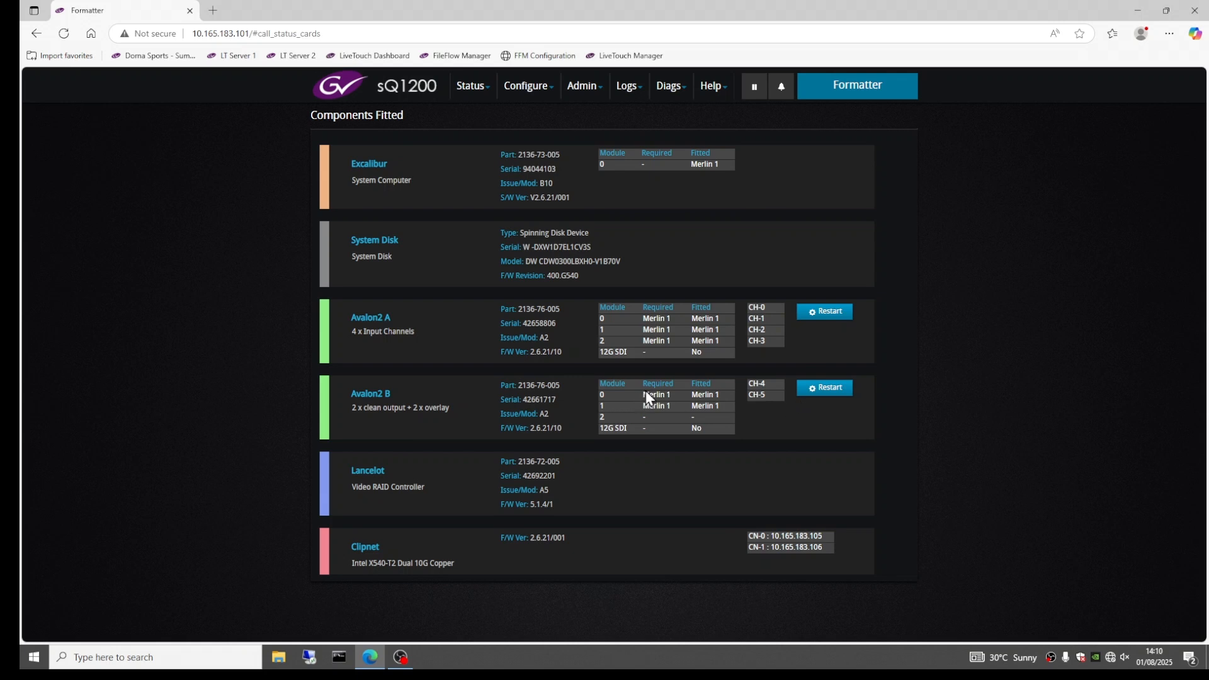
Open the Hardware Setup administration page and sign in with the prefilled credentials.
left_click(592, 92)
left_click(610, 146)
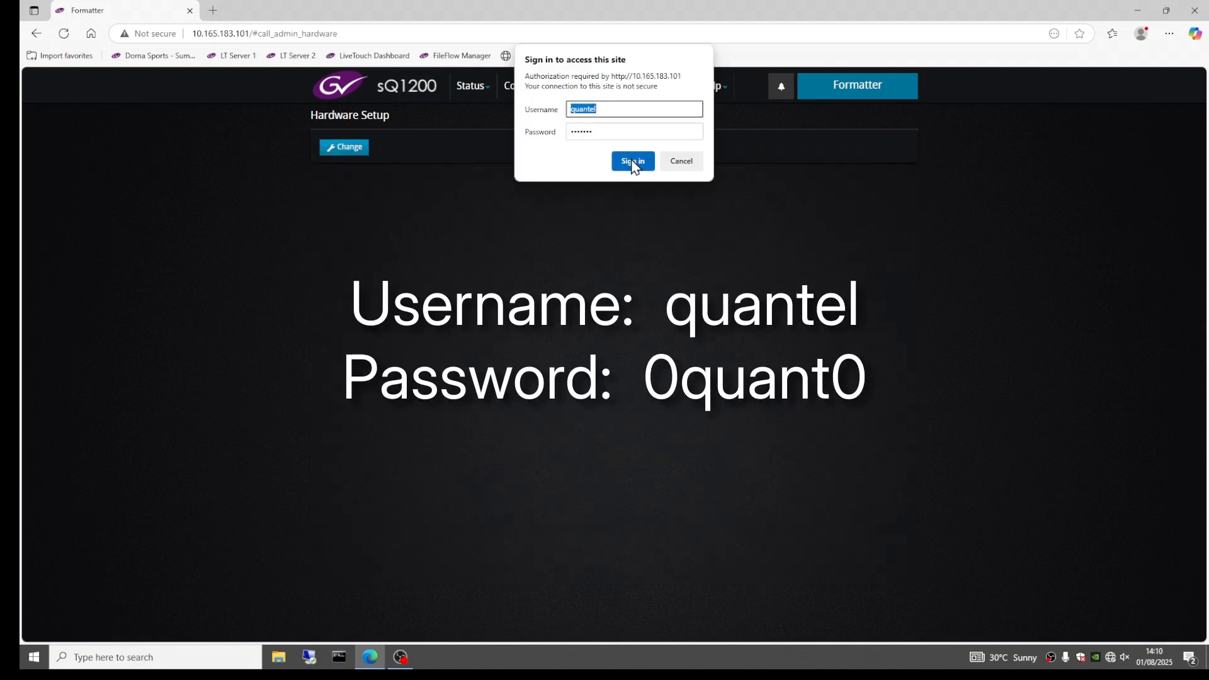
left_click(633, 162)
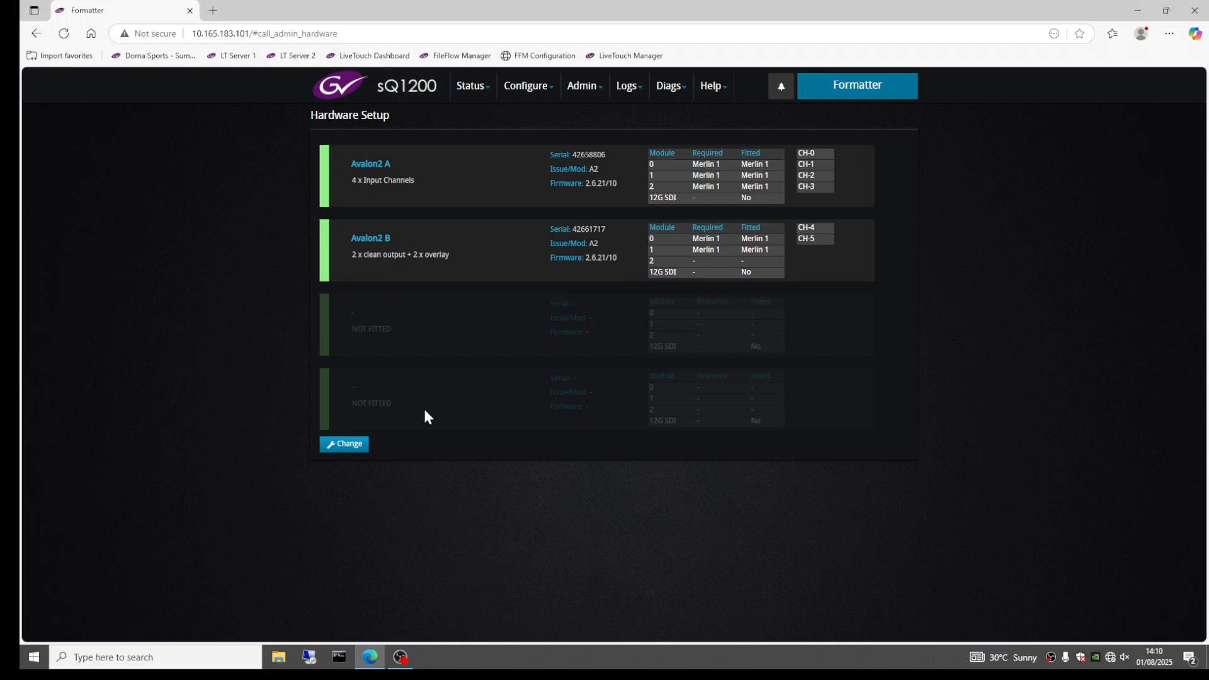
Change the Avalon B card function to 4 x Output Channels and save it.
left_click(339, 448)
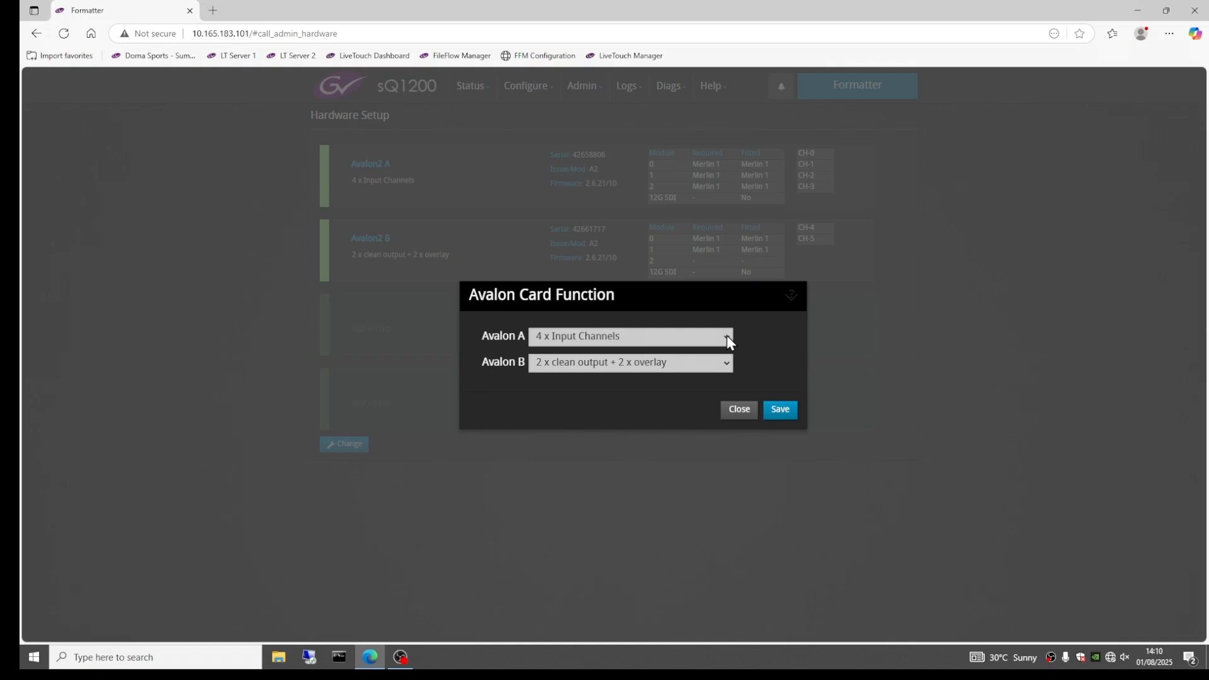
left_click(728, 368)
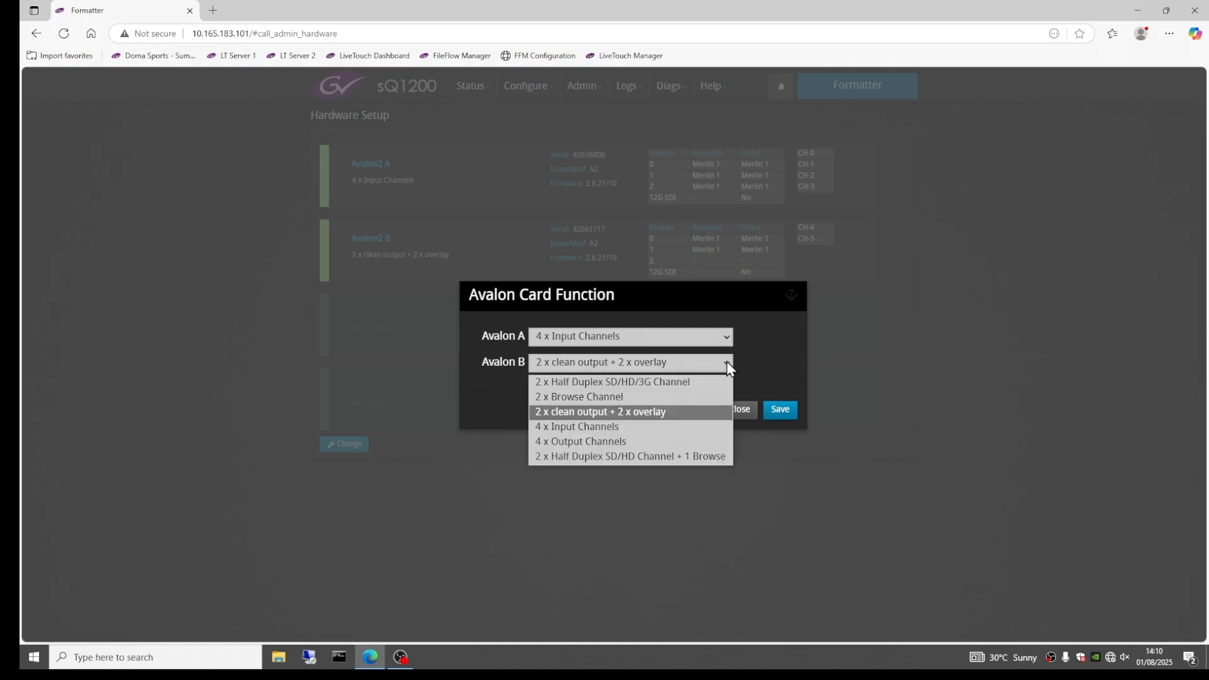
left_click(659, 441)
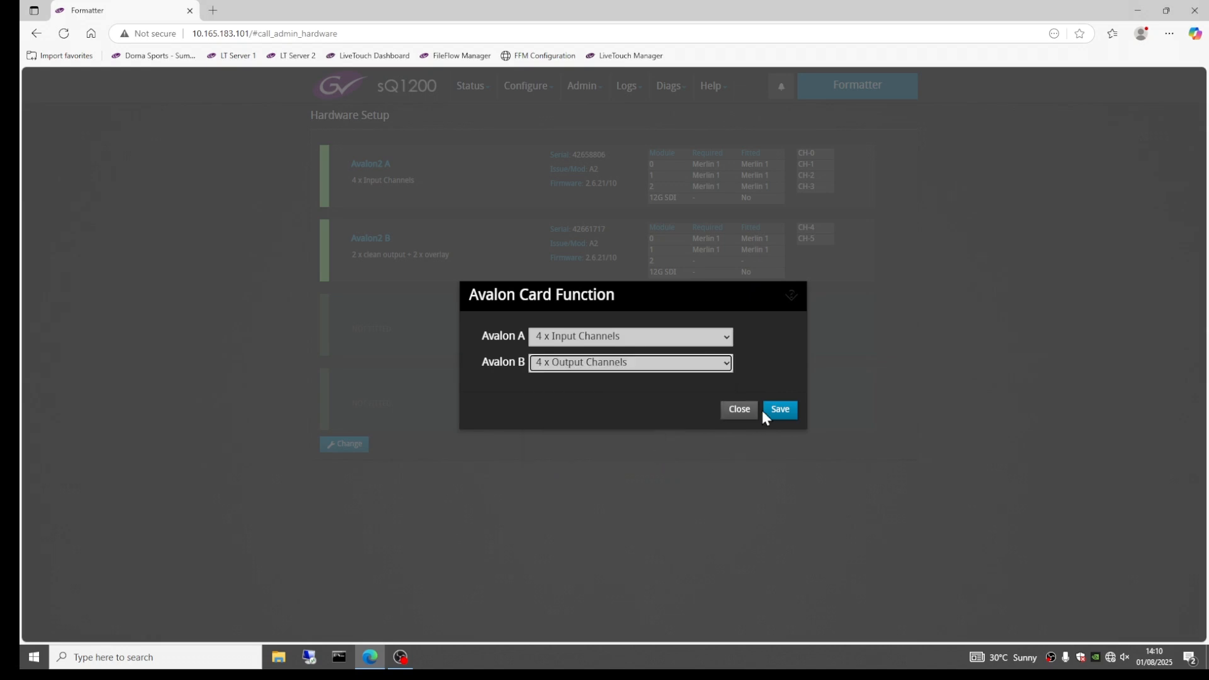
left_click(778, 409)
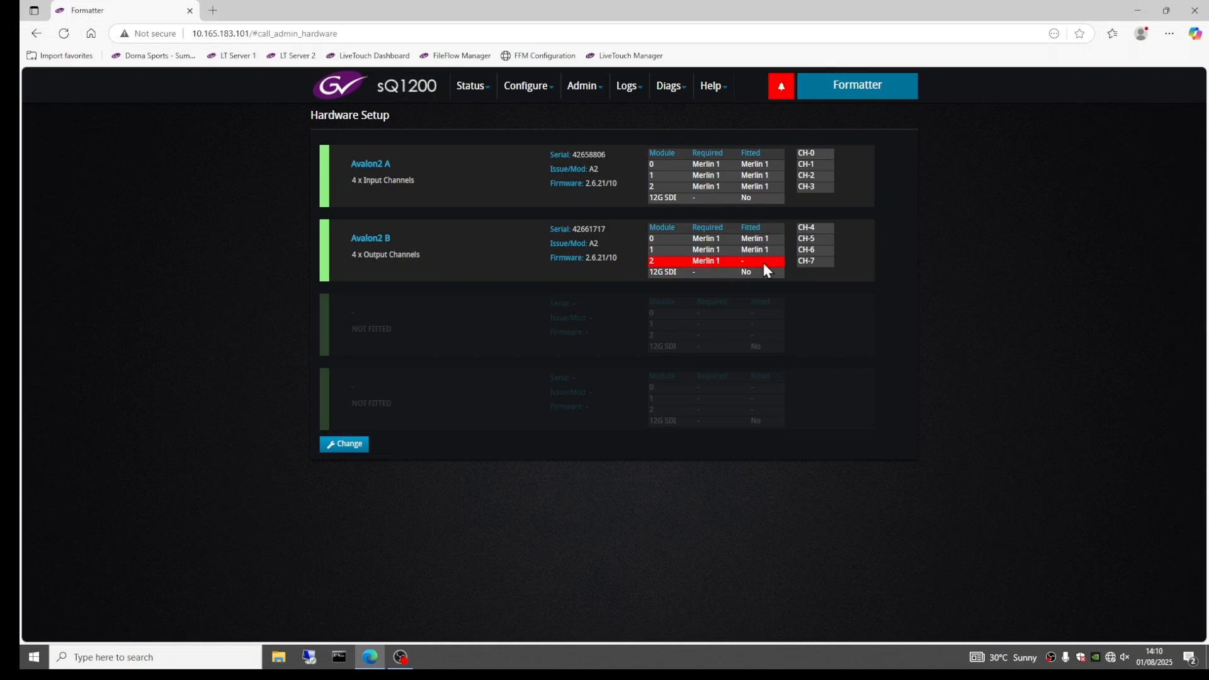
Examine the alarm details for the Avalon2 B card and close the alarm list.
left_click(781, 92)
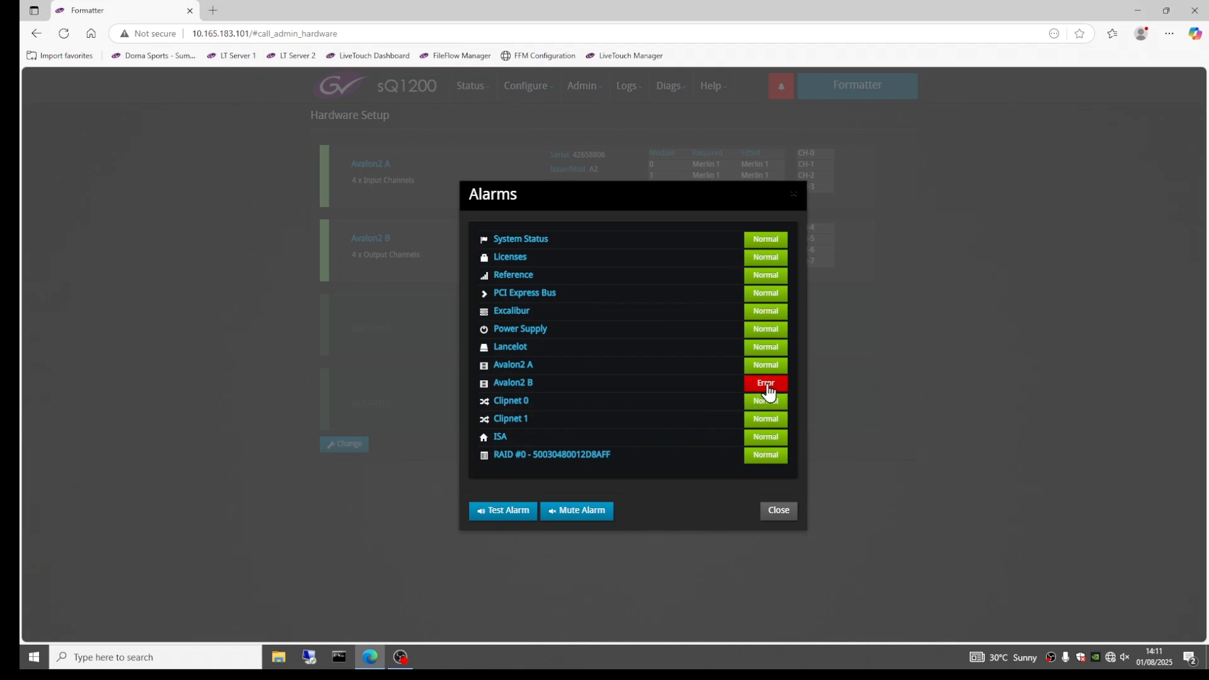
left_click(765, 383)
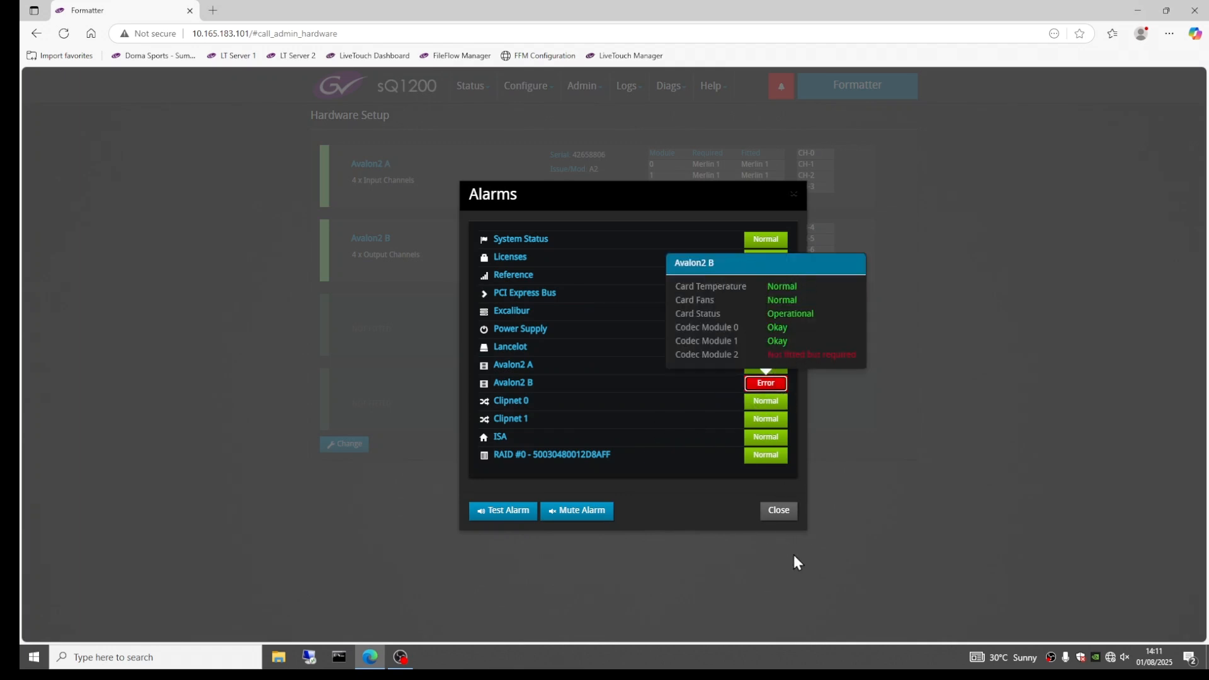
left_click(780, 512)
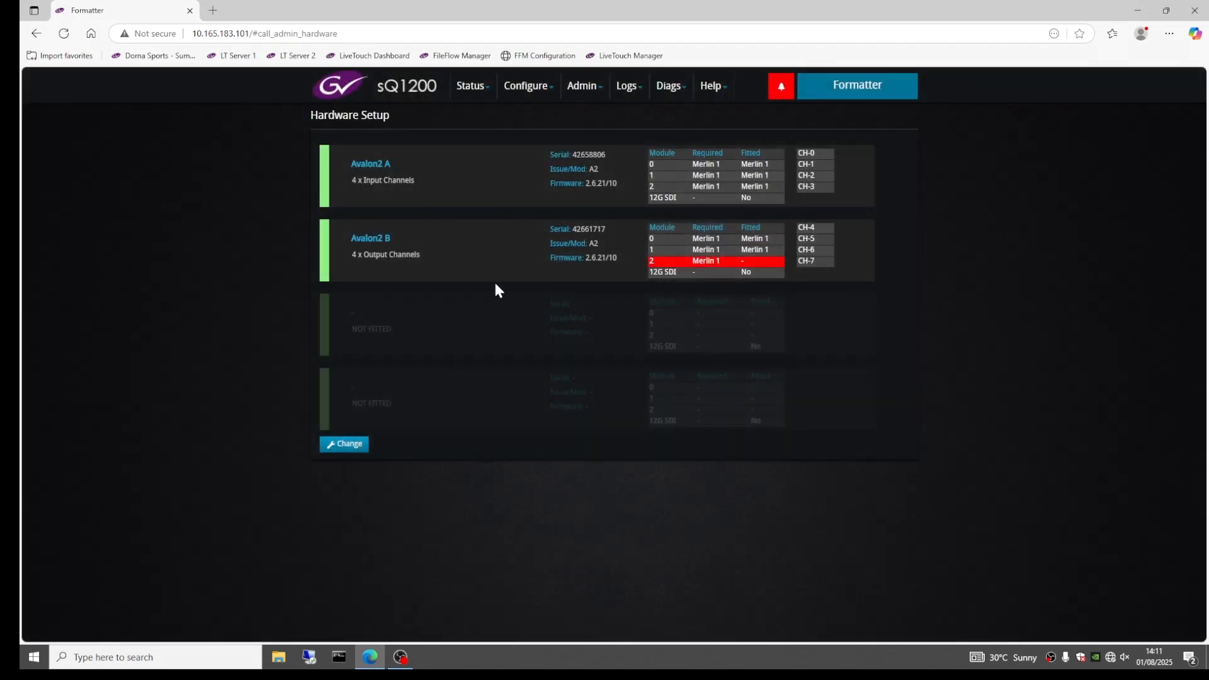
Set Avalon B to 2 x clean output + 2 x overlay and Avalon A to 2 x Half Duplex SD/HD Channel + 1 Browse, and save.
left_click(356, 443)
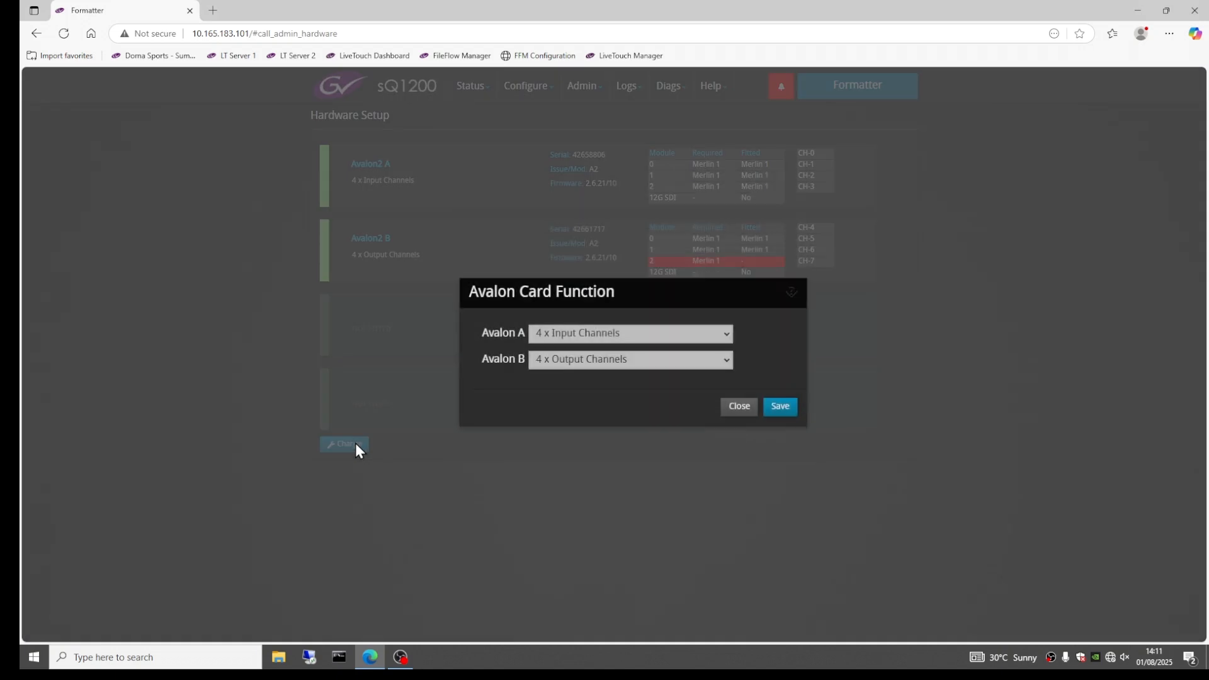
left_click(709, 358)
left_click(661, 415)
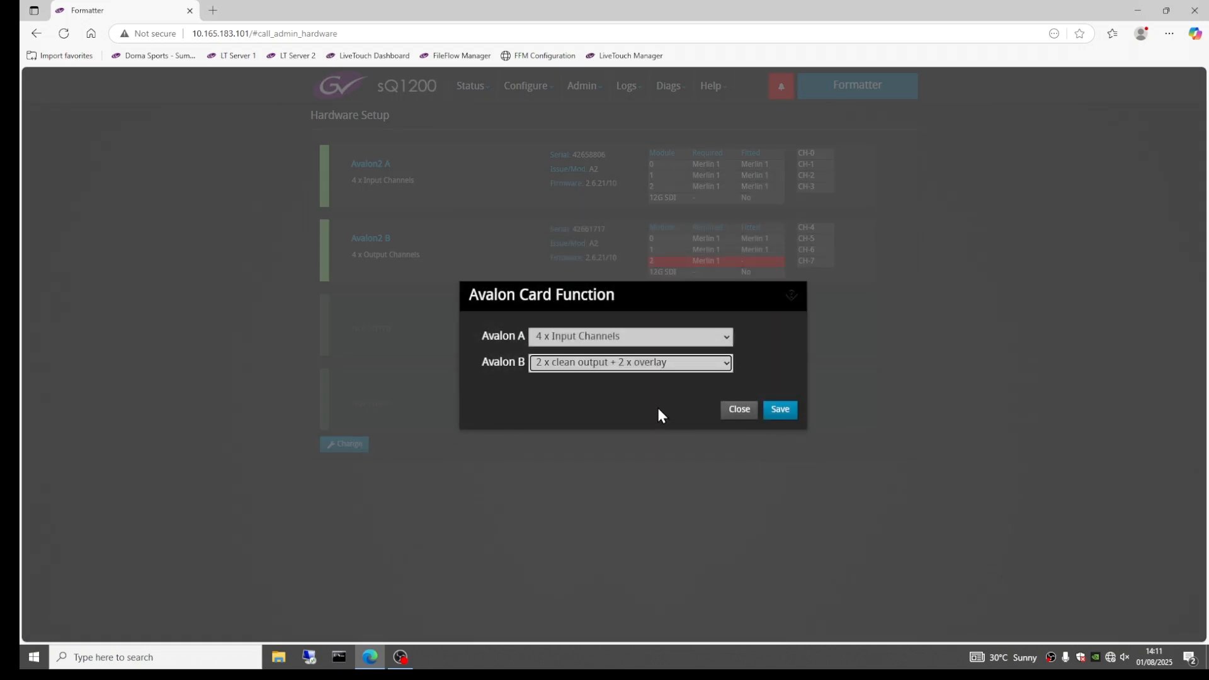
left_click(728, 340)
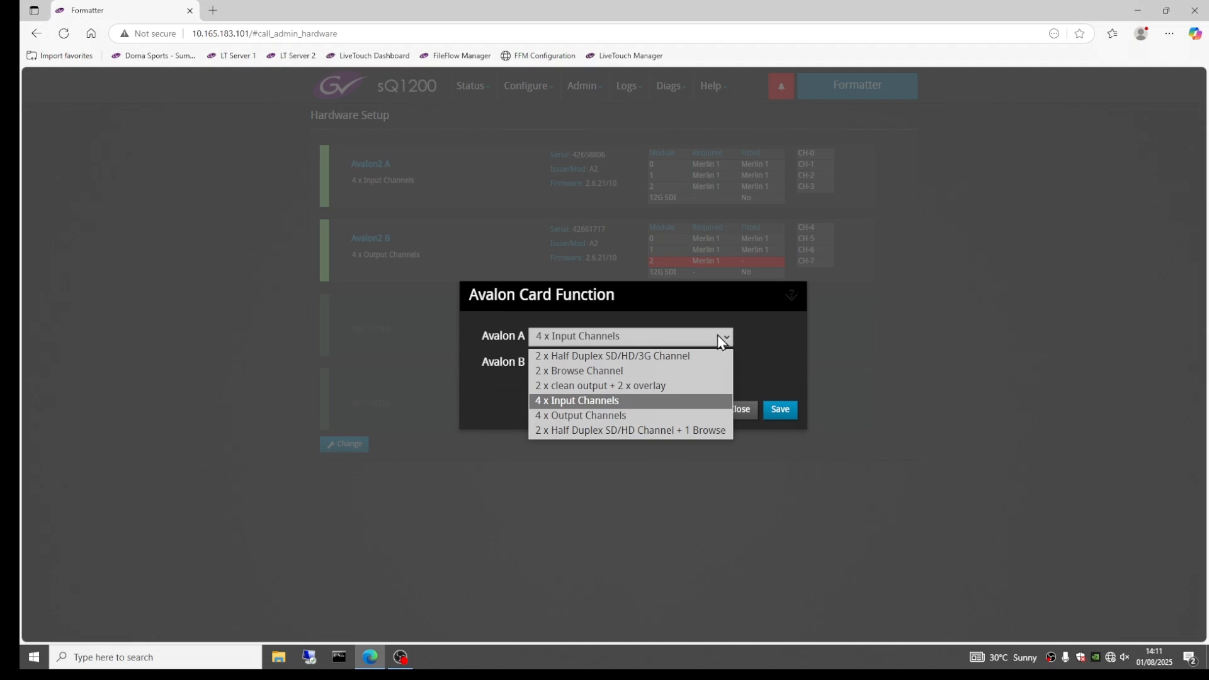
left_click(666, 431)
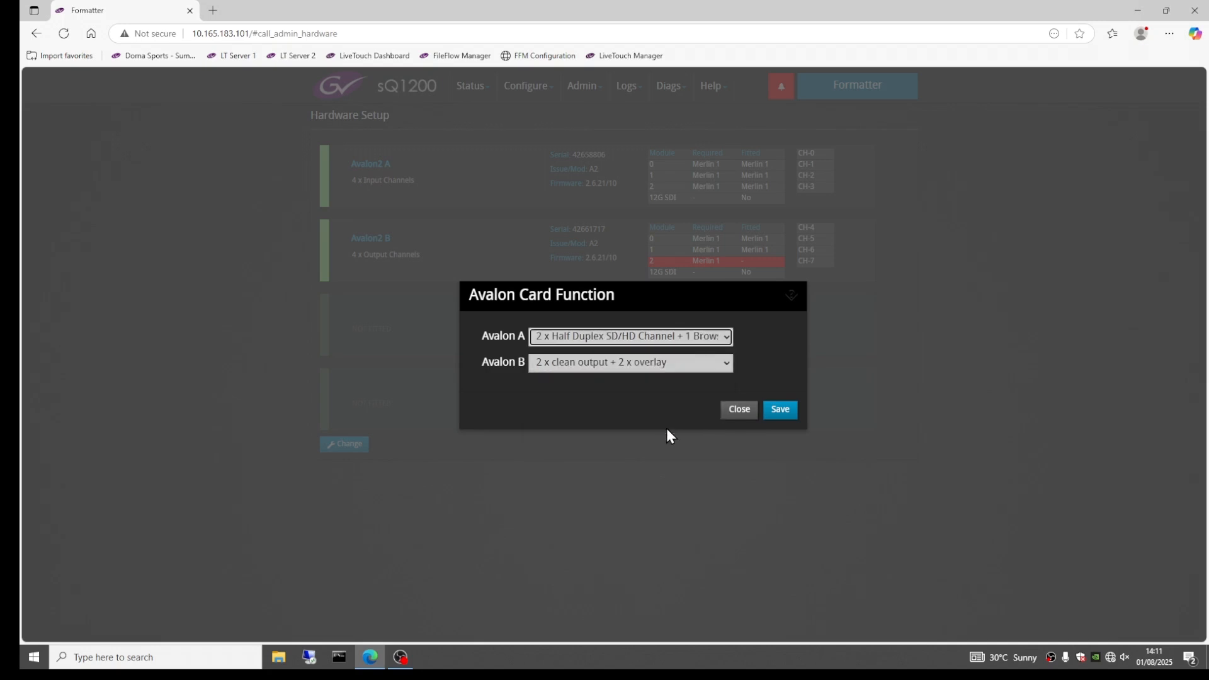
left_click(786, 413)
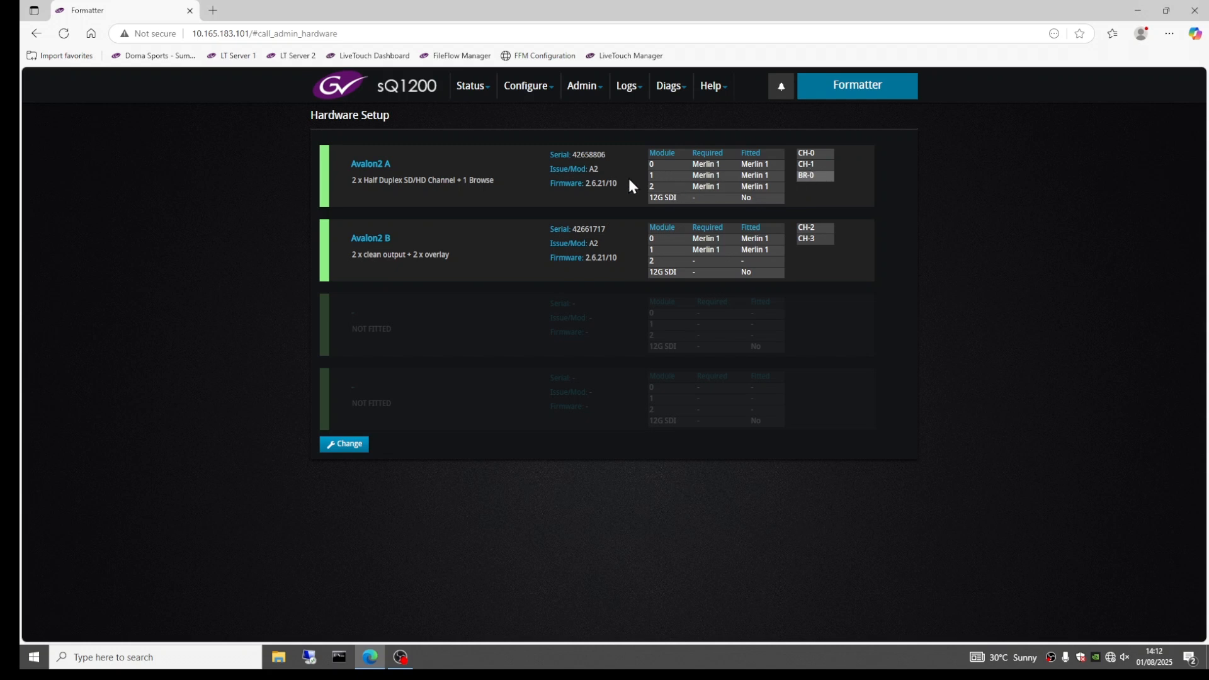
Review the licensed options and return to the Hardware Setup page.
left_click(590, 92)
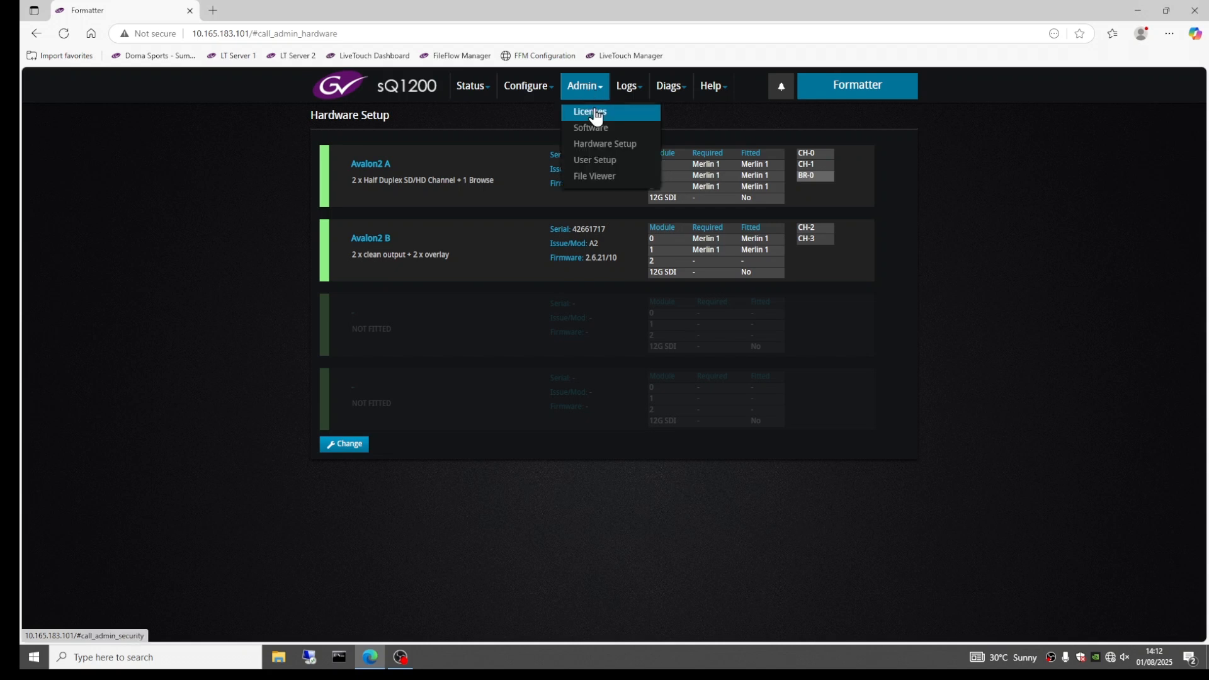
left_click(594, 112)
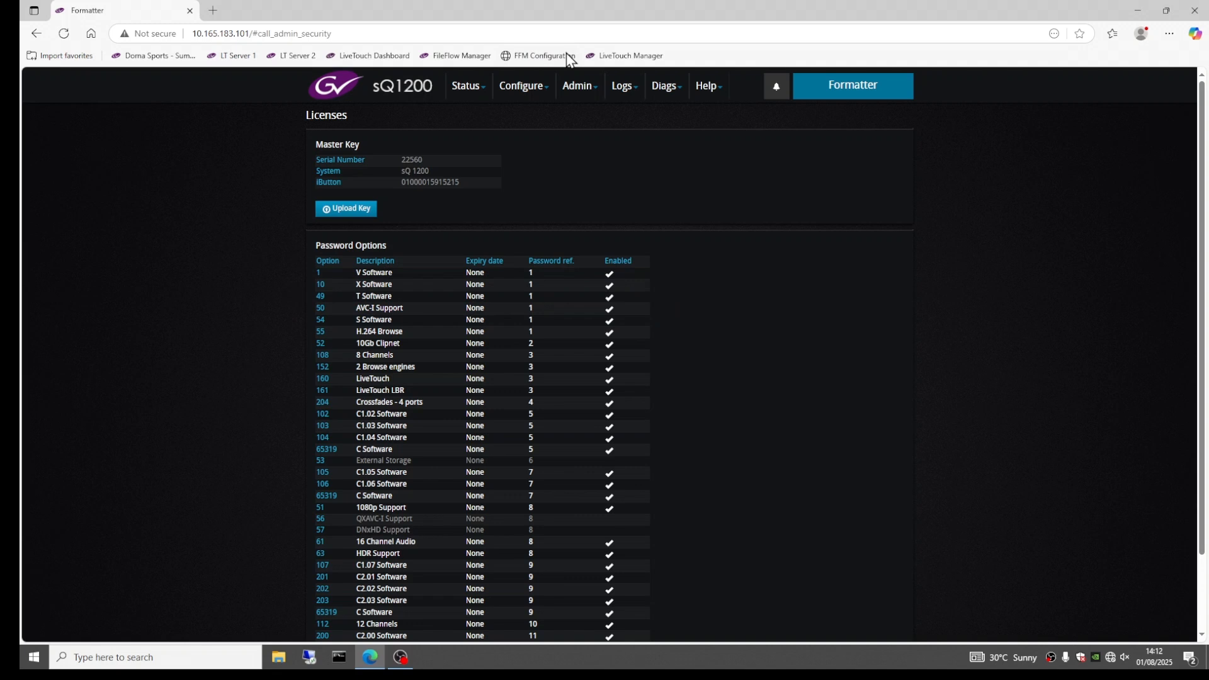
left_click(580, 88)
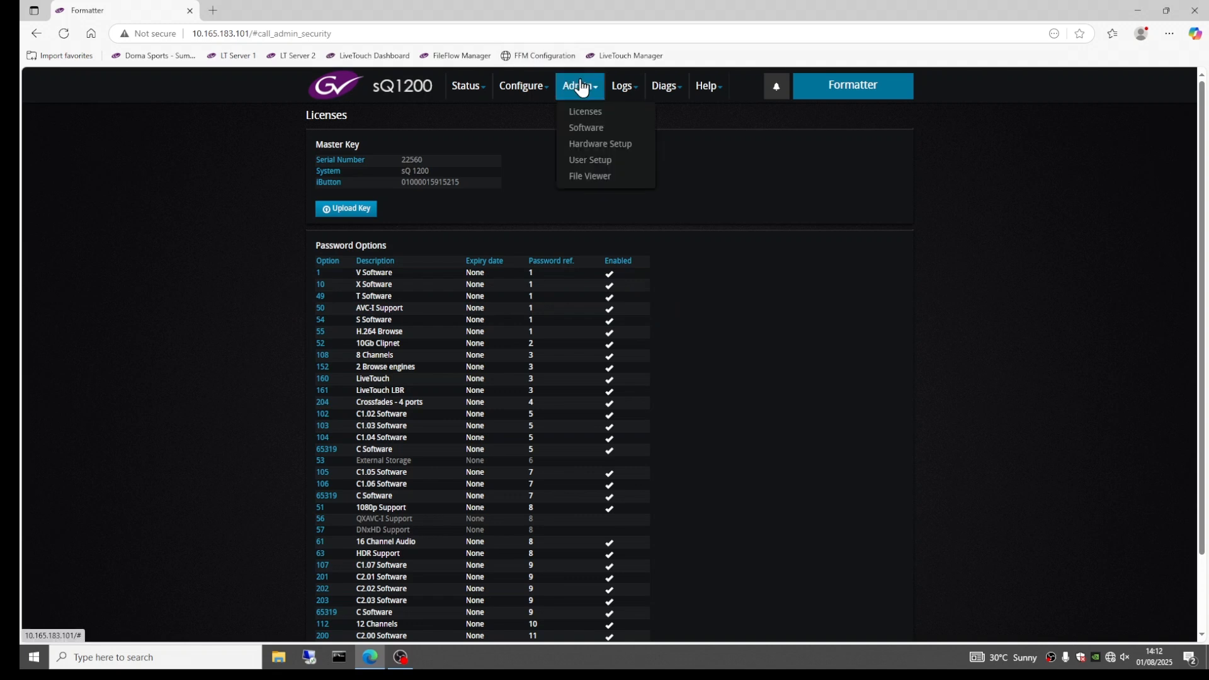
left_click(595, 143)
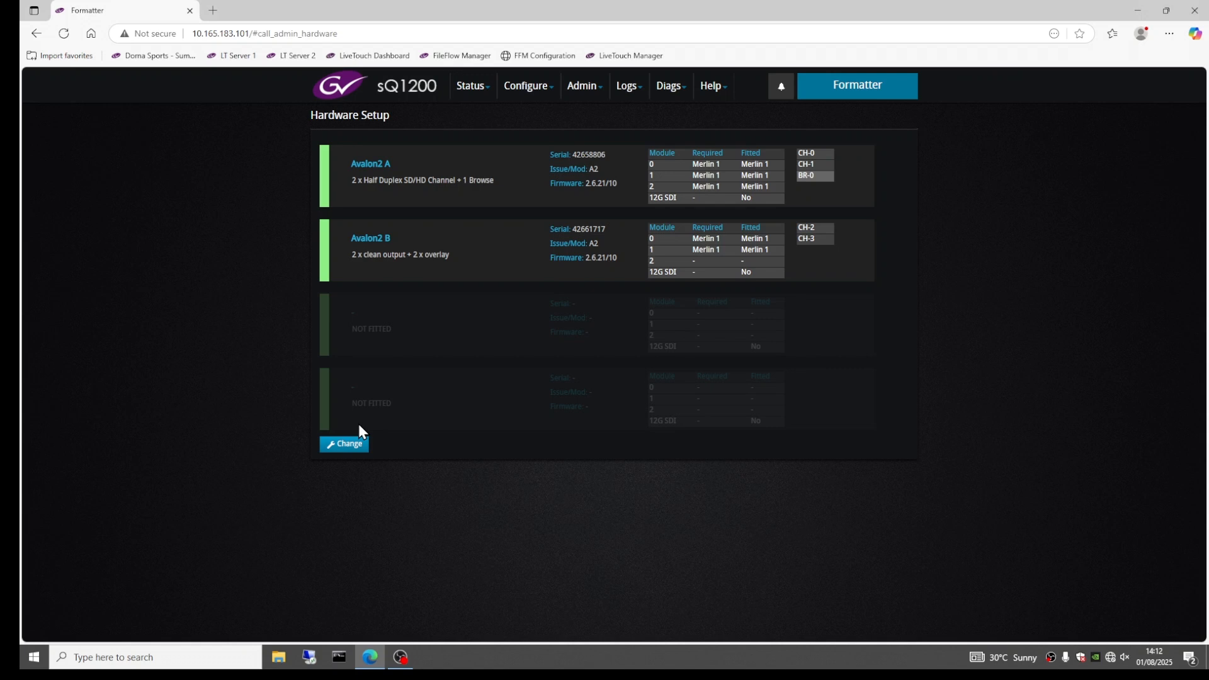
Open the AV channel configuration and view CH-0's WST Caption Line setting without changing it.
left_click(539, 90)
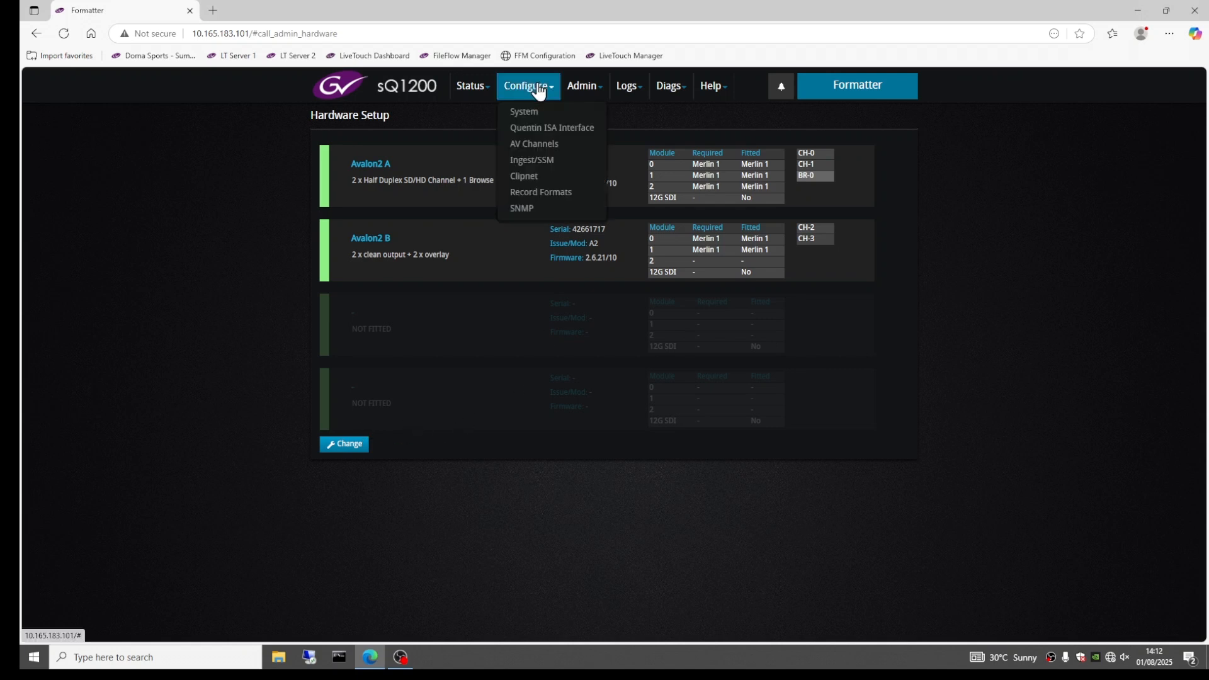
left_click(535, 144)
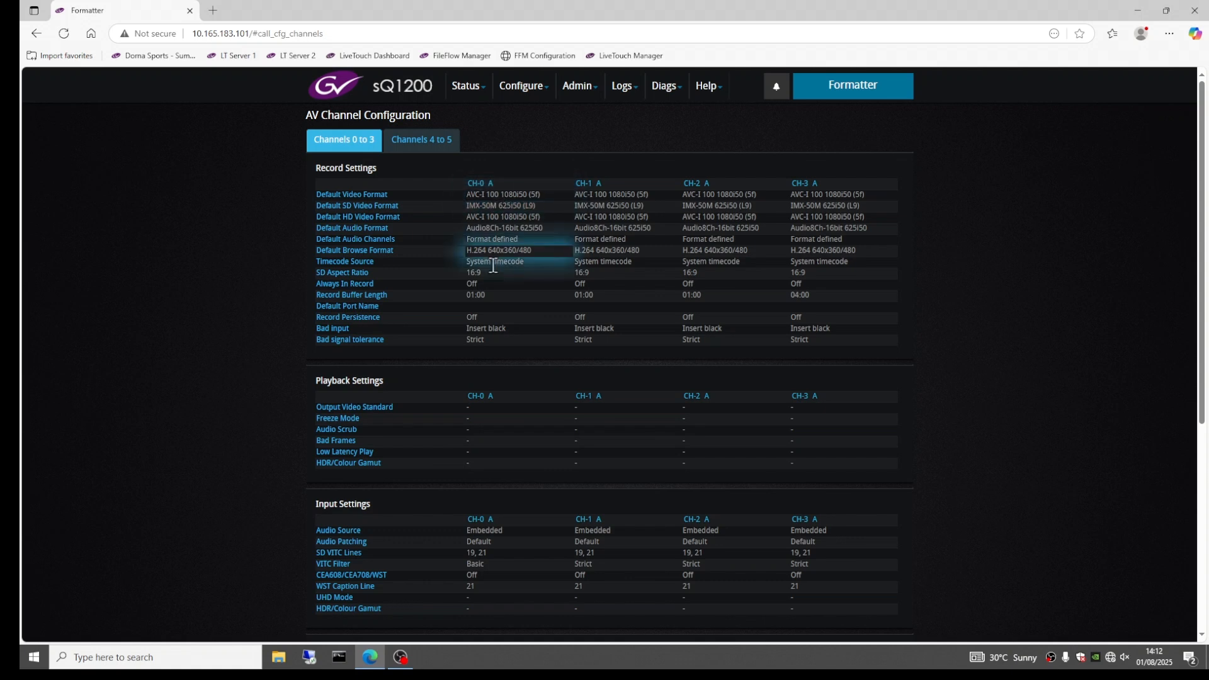
left_click(482, 586)
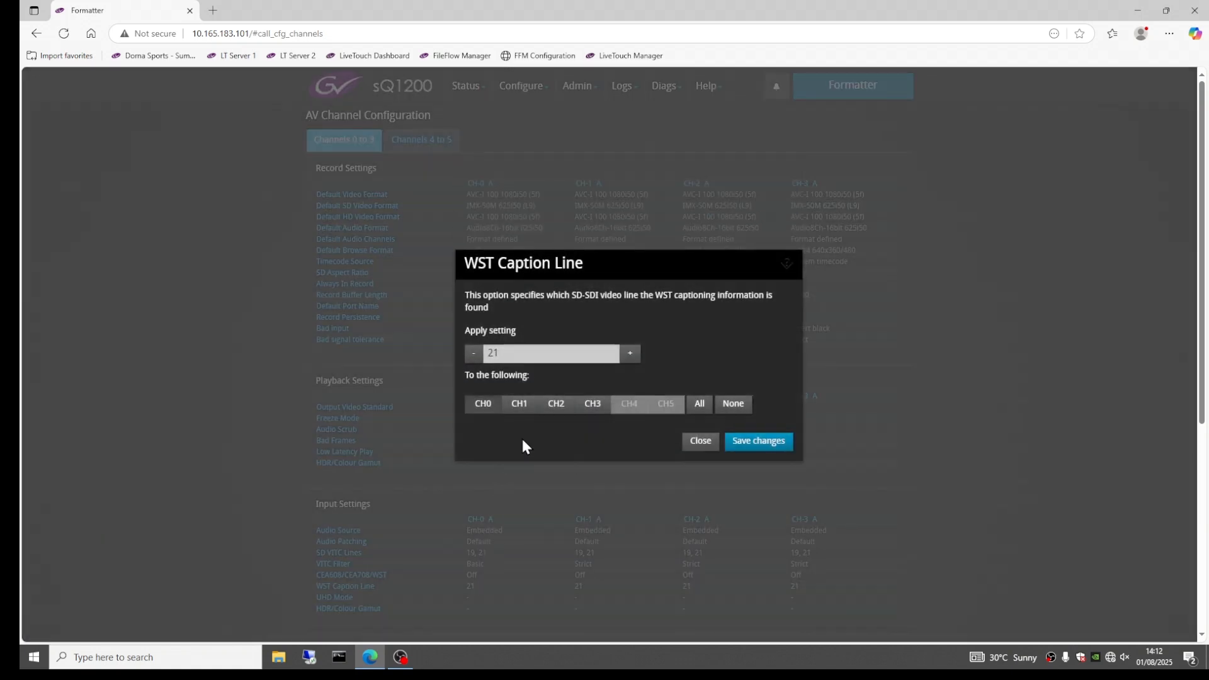
left_click(691, 442)
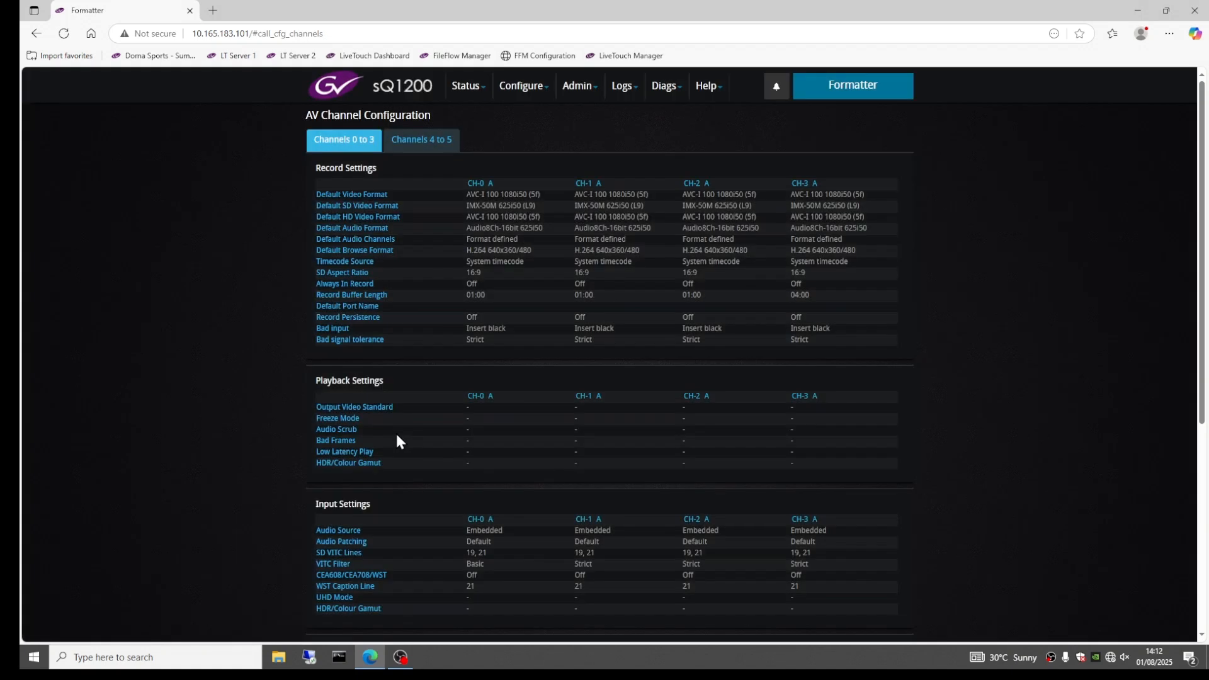
Review the record, playback and input settings of channels 4 to 5.
left_click(423, 145)
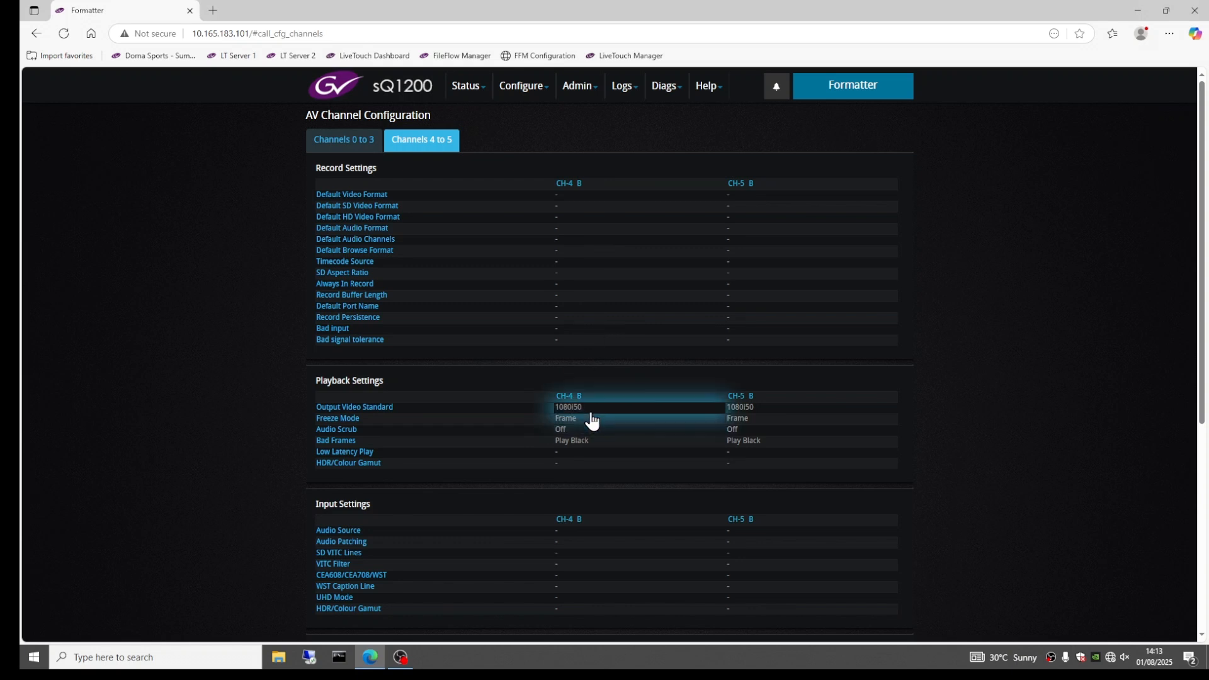
scroll(563, 434, "down", 1)
scroll(567, 425, "down", 4)
scroll(575, 428, "up", 5)
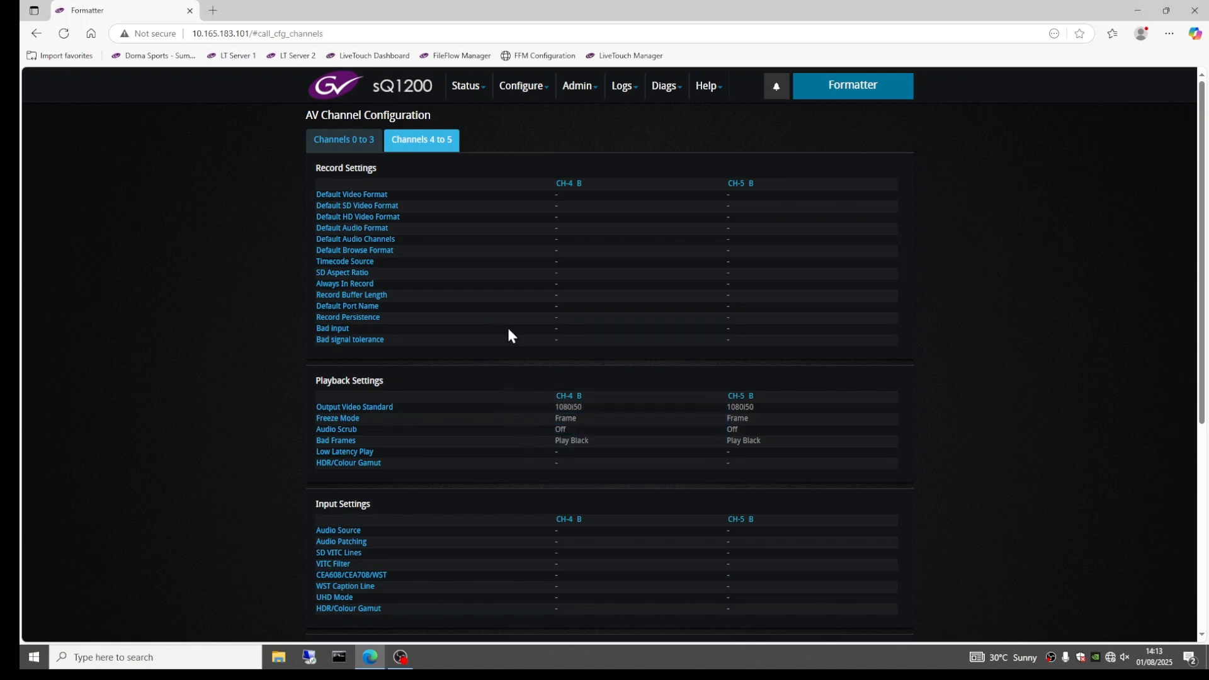
View CH-0's Default Video Format setting without changing it, and open the Record Formats configuration.
left_click(342, 138)
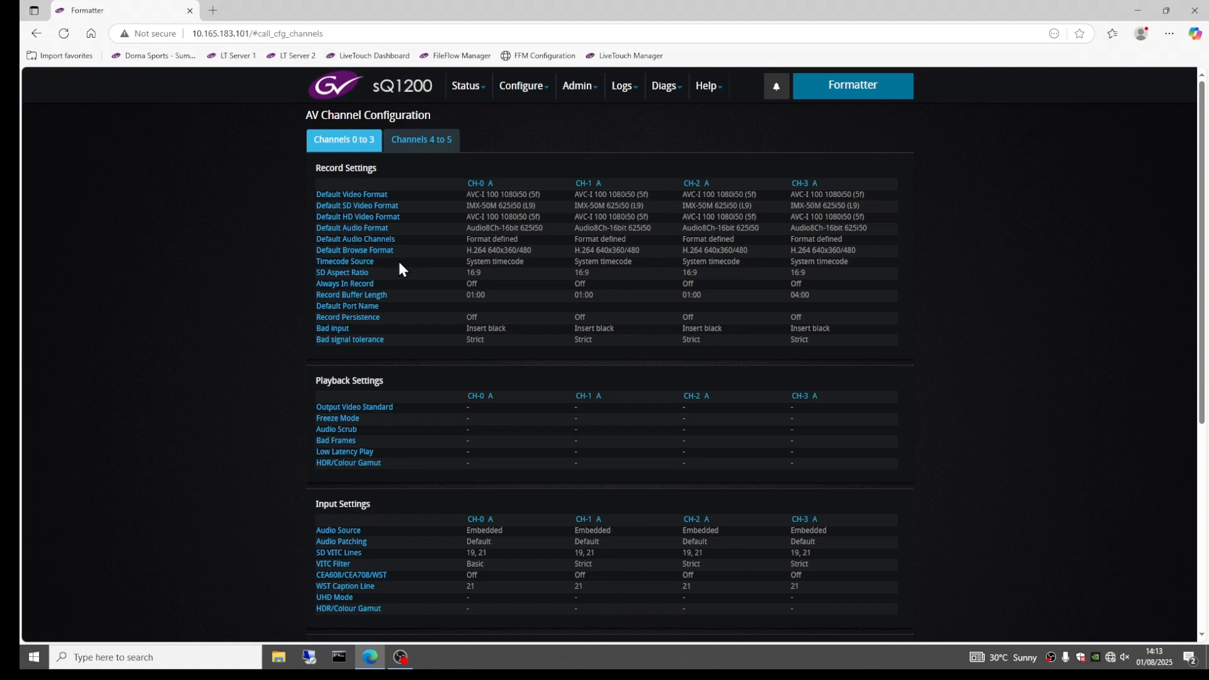
left_click(493, 196)
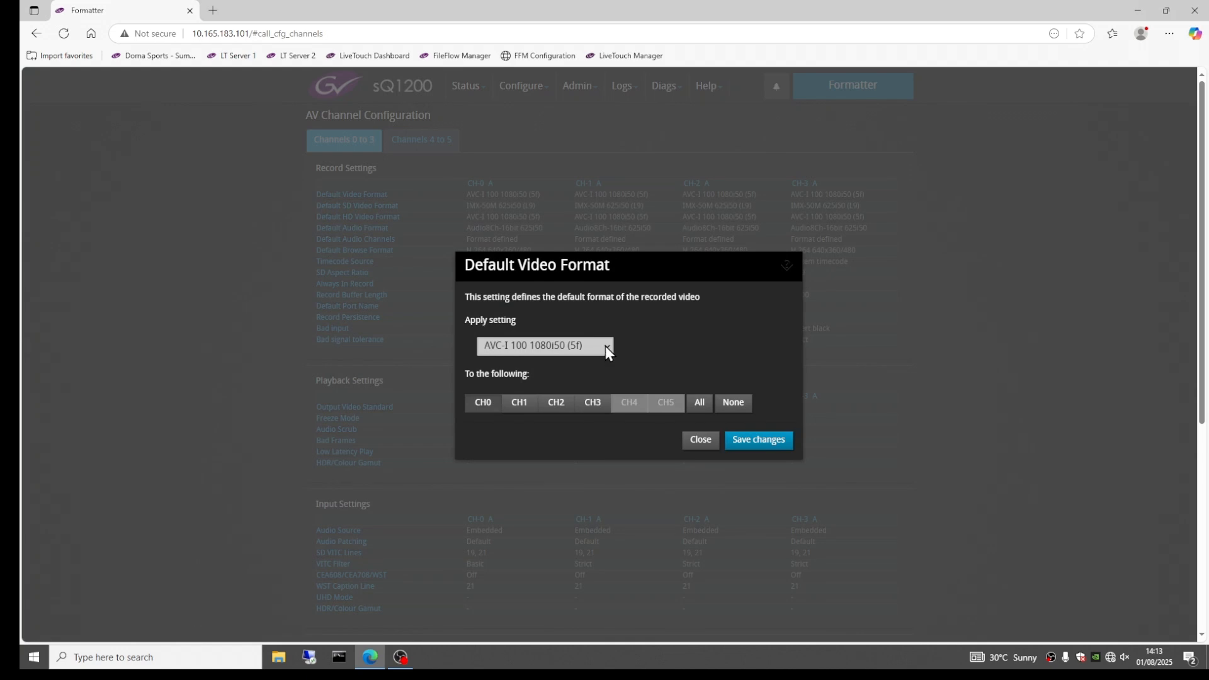
left_click(701, 440)
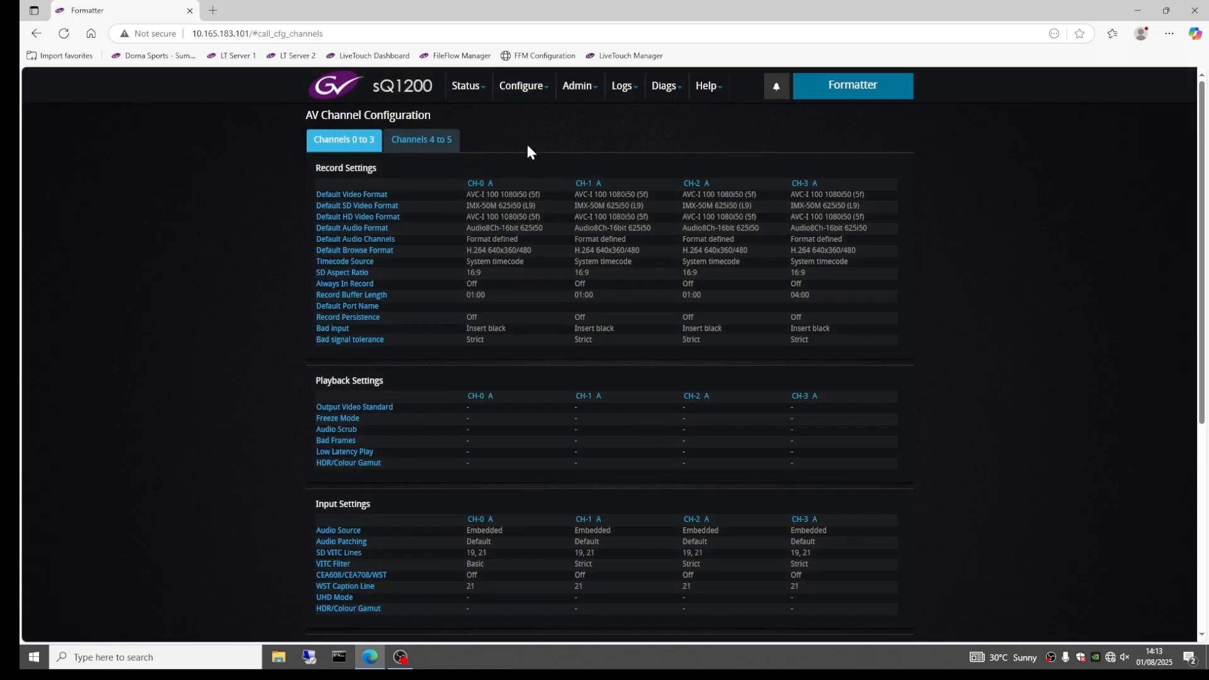
left_click(526, 94)
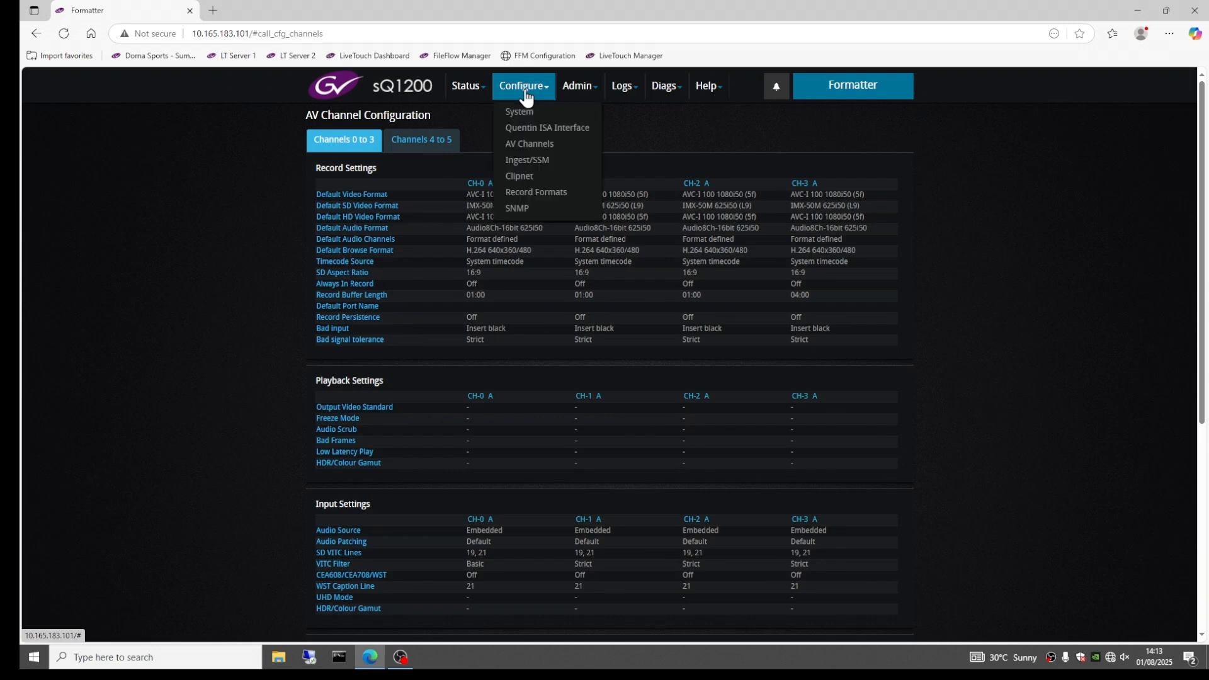
left_click(538, 191)
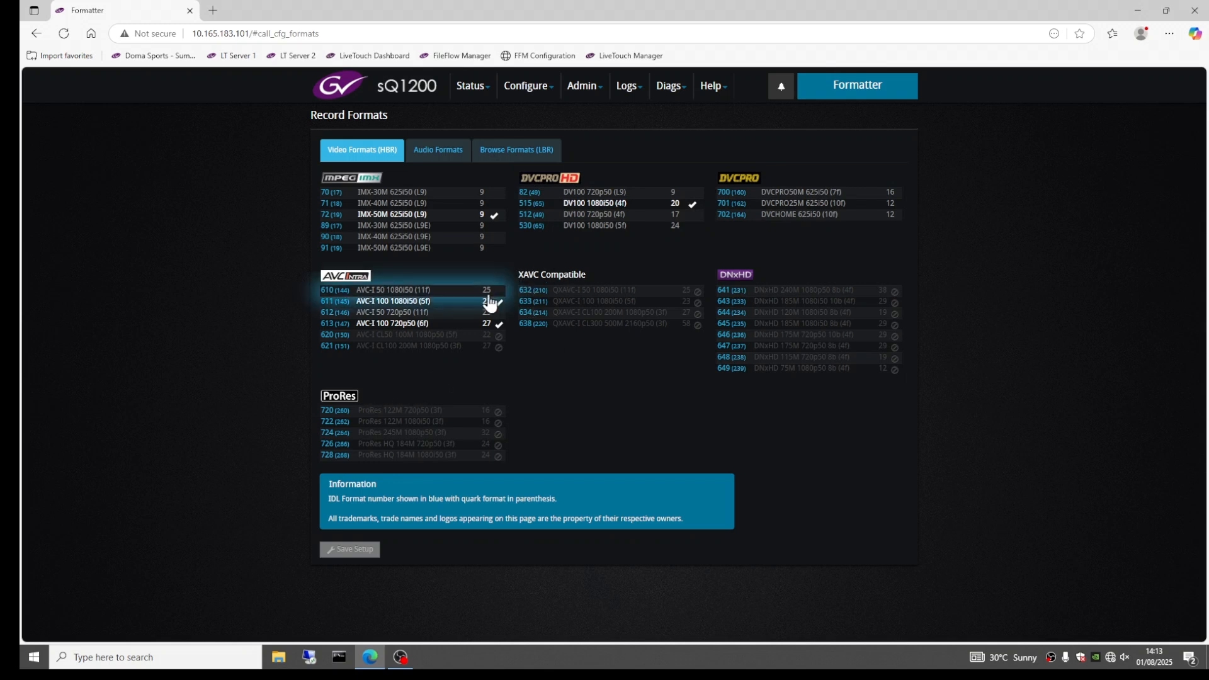
Enable the DNxHD Support option (57) in the list of licensed options.
left_click(590, 92)
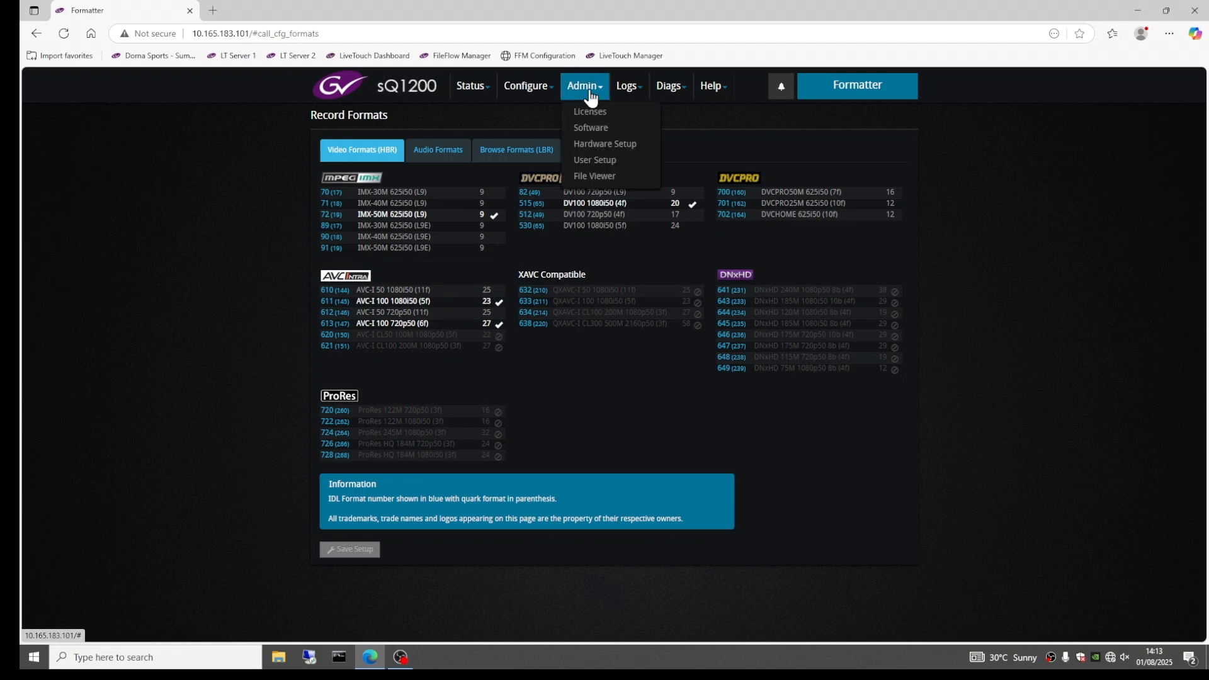
left_click(598, 113)
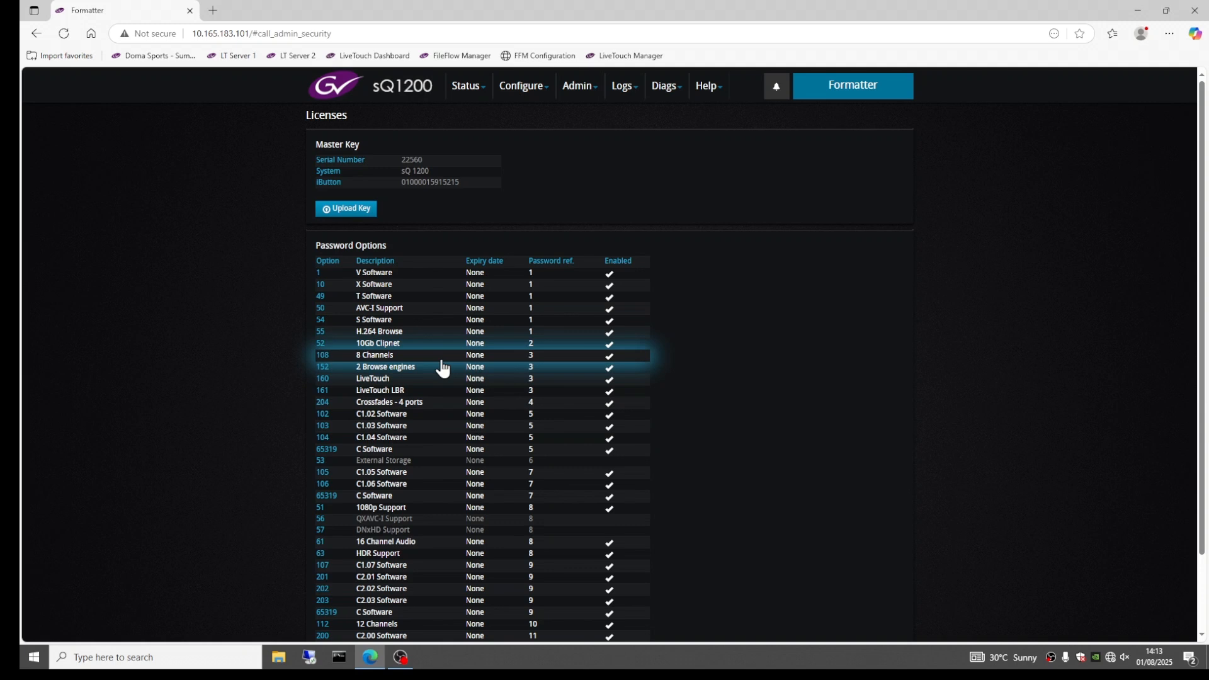
scroll(442, 369, "down", 3)
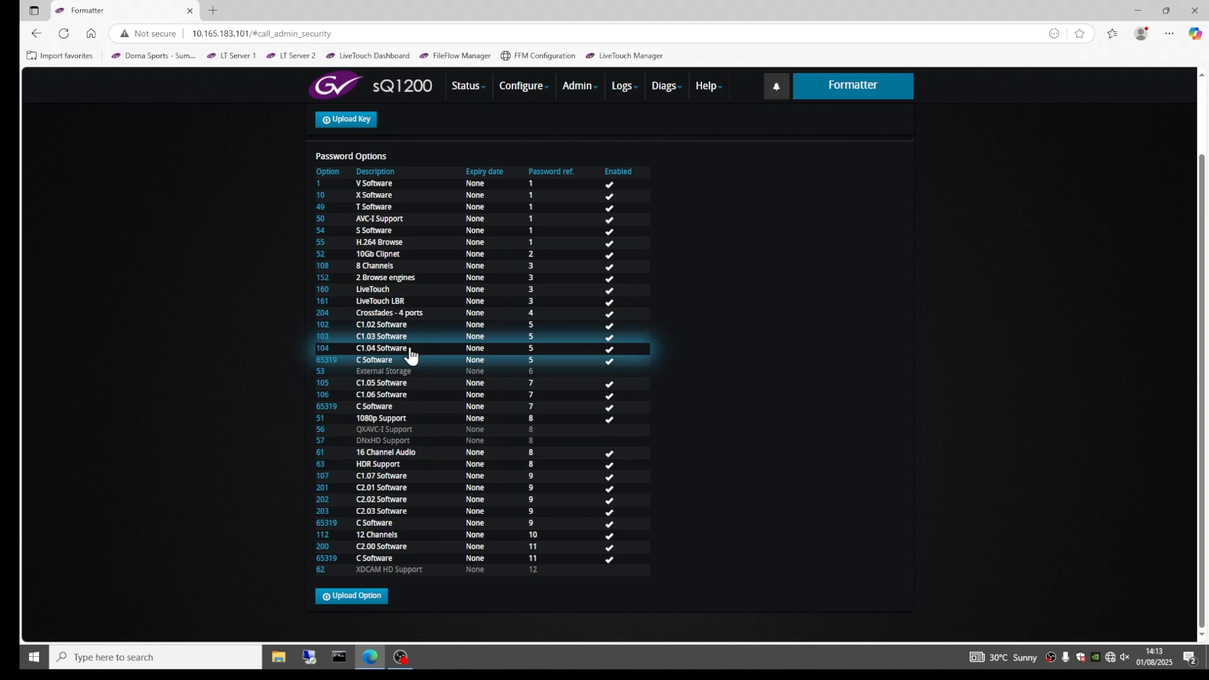
left_click(402, 445)
Select DNxHD 120M 1080i50 8b (4f) as an enabled video format in the Record Formats configuration.
left_click(513, 90)
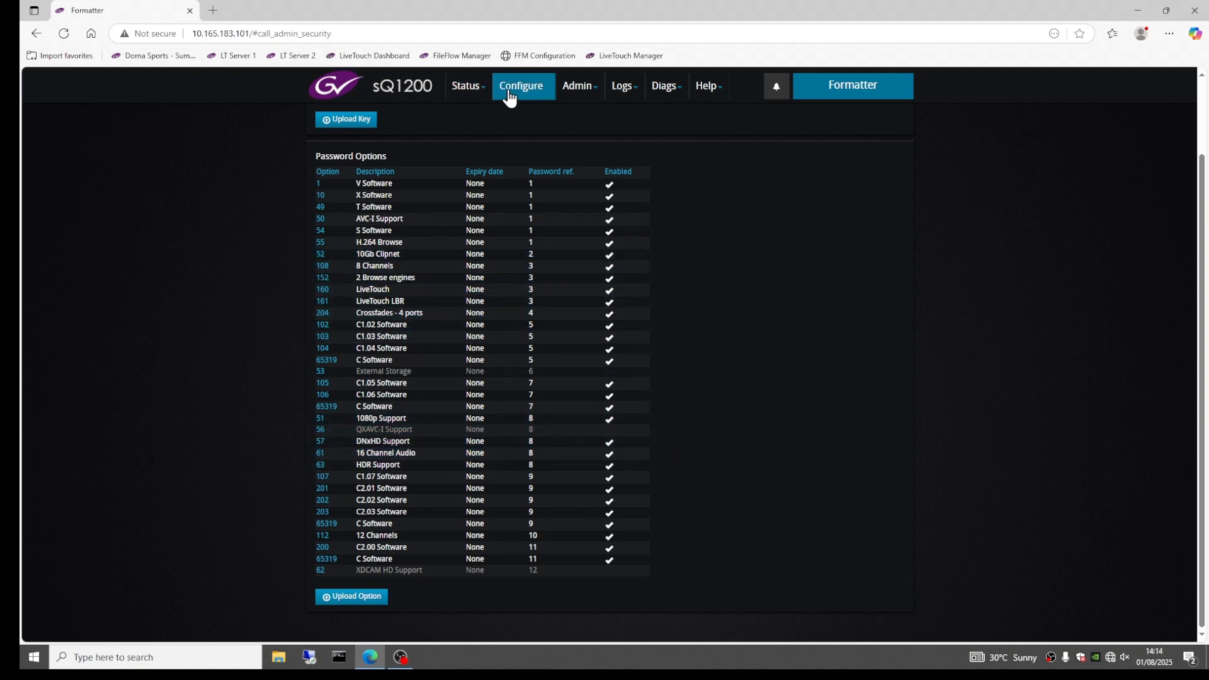
left_click(529, 193)
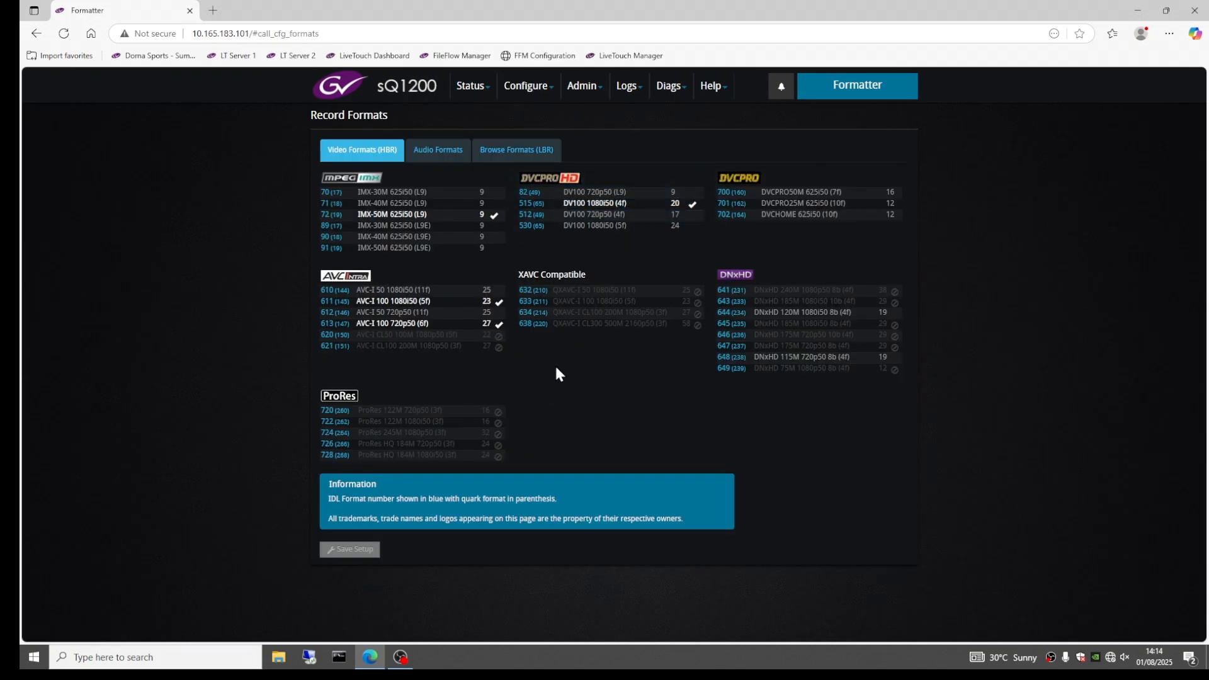
left_click(781, 318)
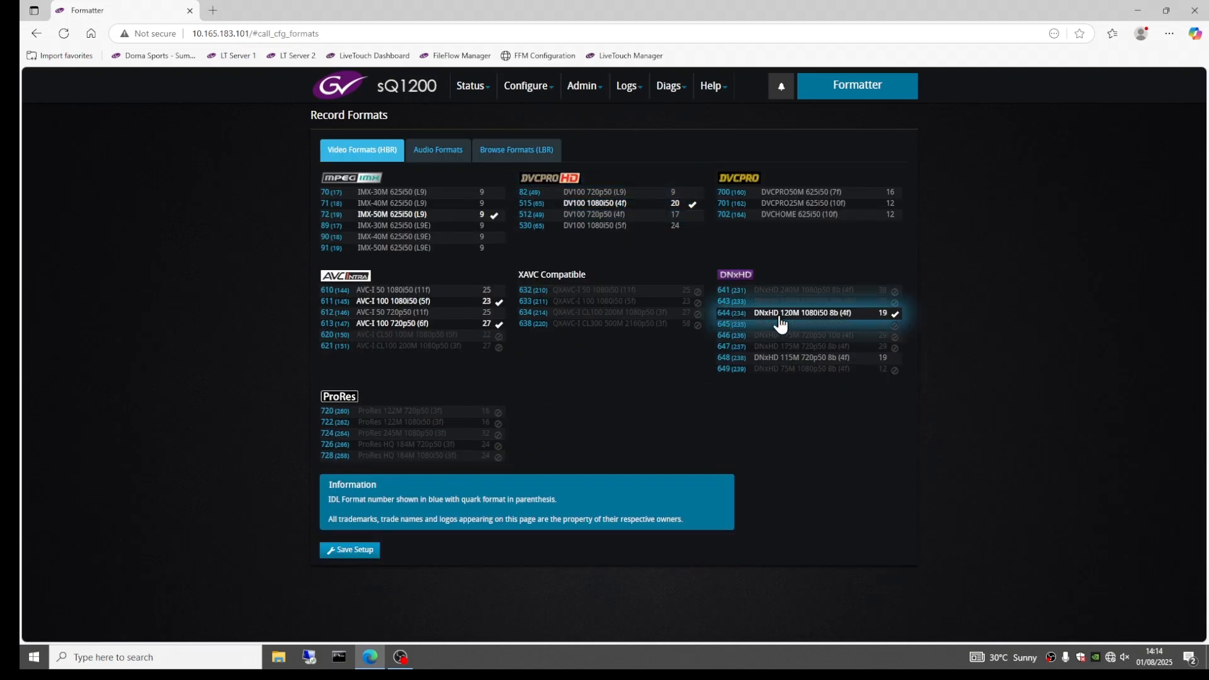